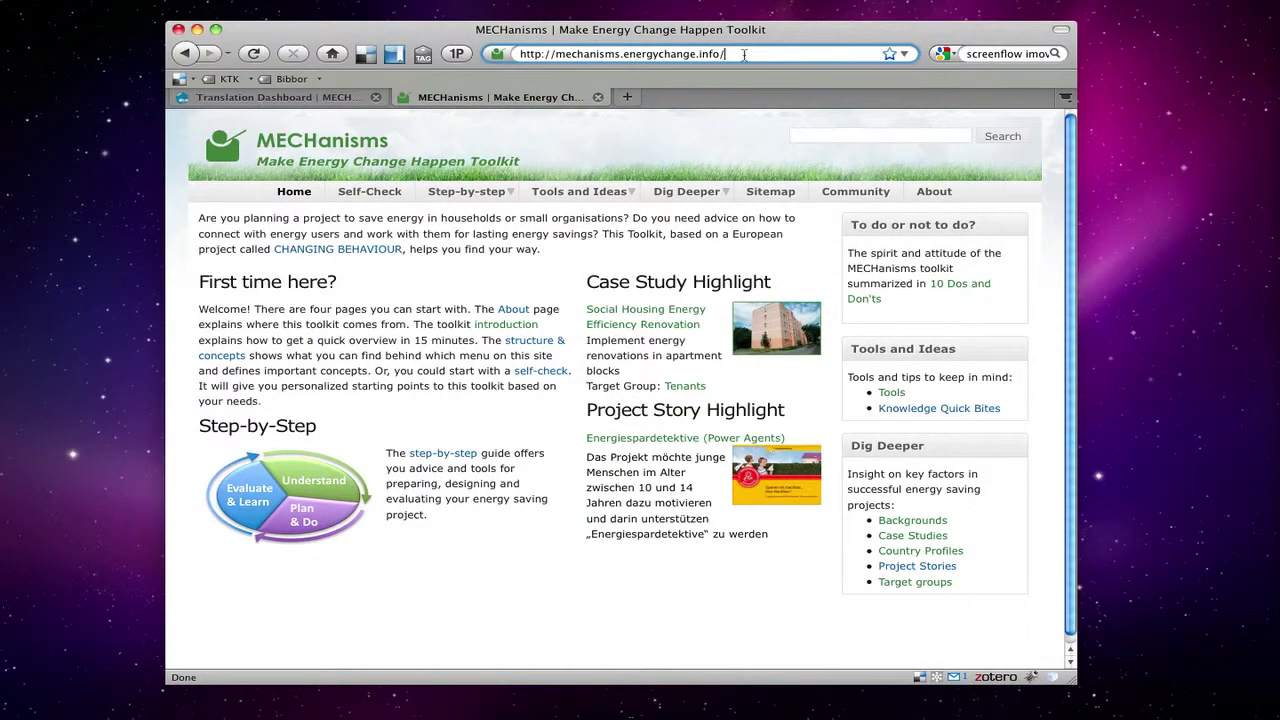
- Log in through the /user page with the editor's username and password
{"action": "type", "text": "user"}
{"action": "key", "text": "Return"}
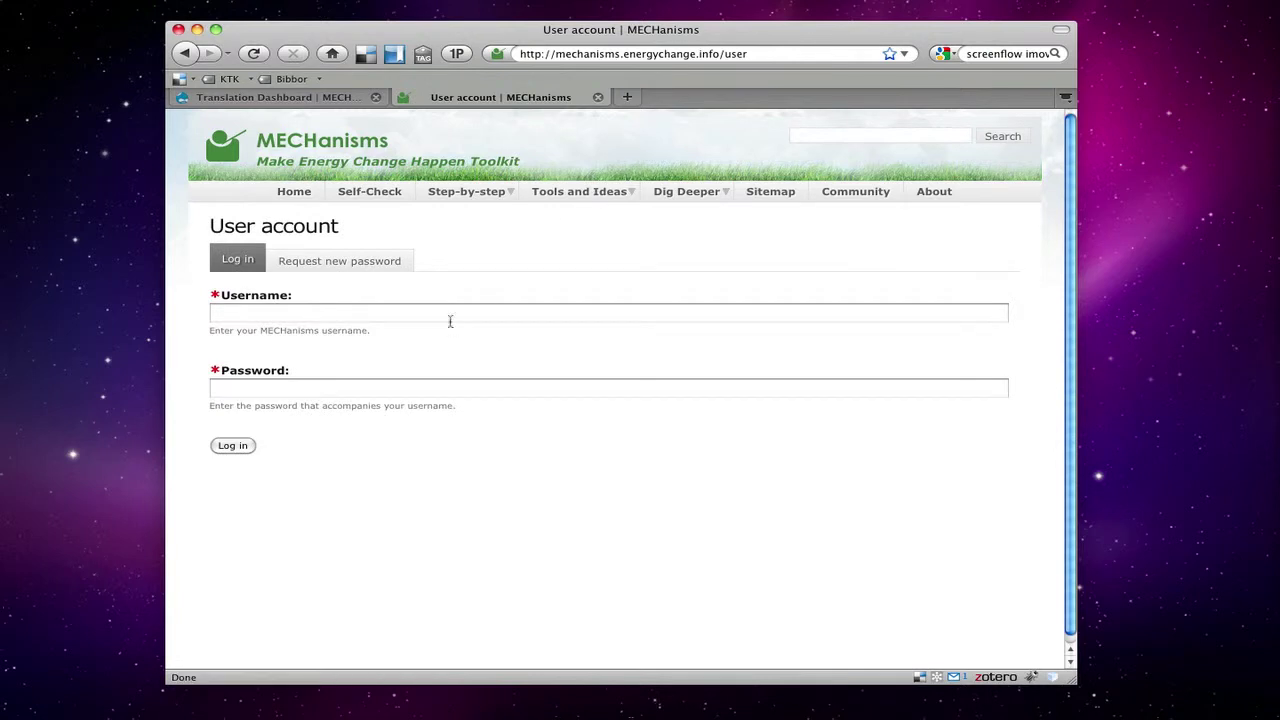
{"action": "left_click", "coordinate": [440, 316]}
{"action": "type", "text": "mi"}
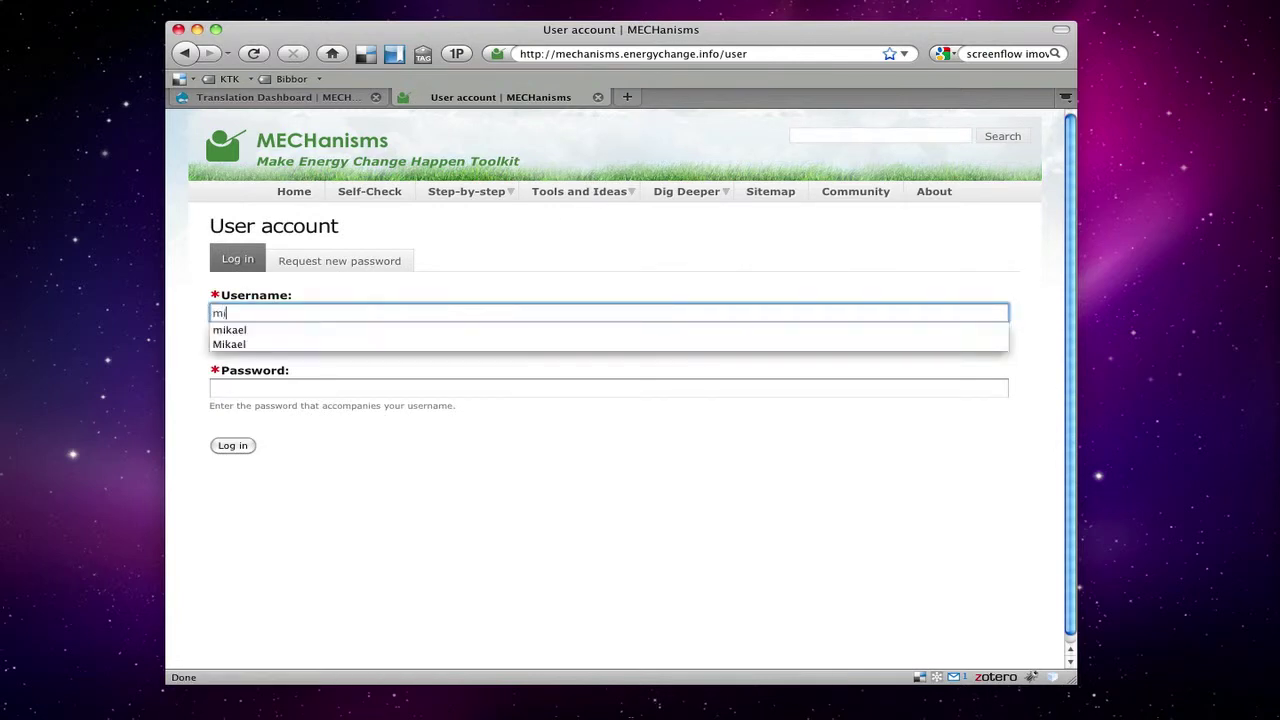
{"action": "type", "text": "kael"}
{"action": "key", "text": "Tab"}
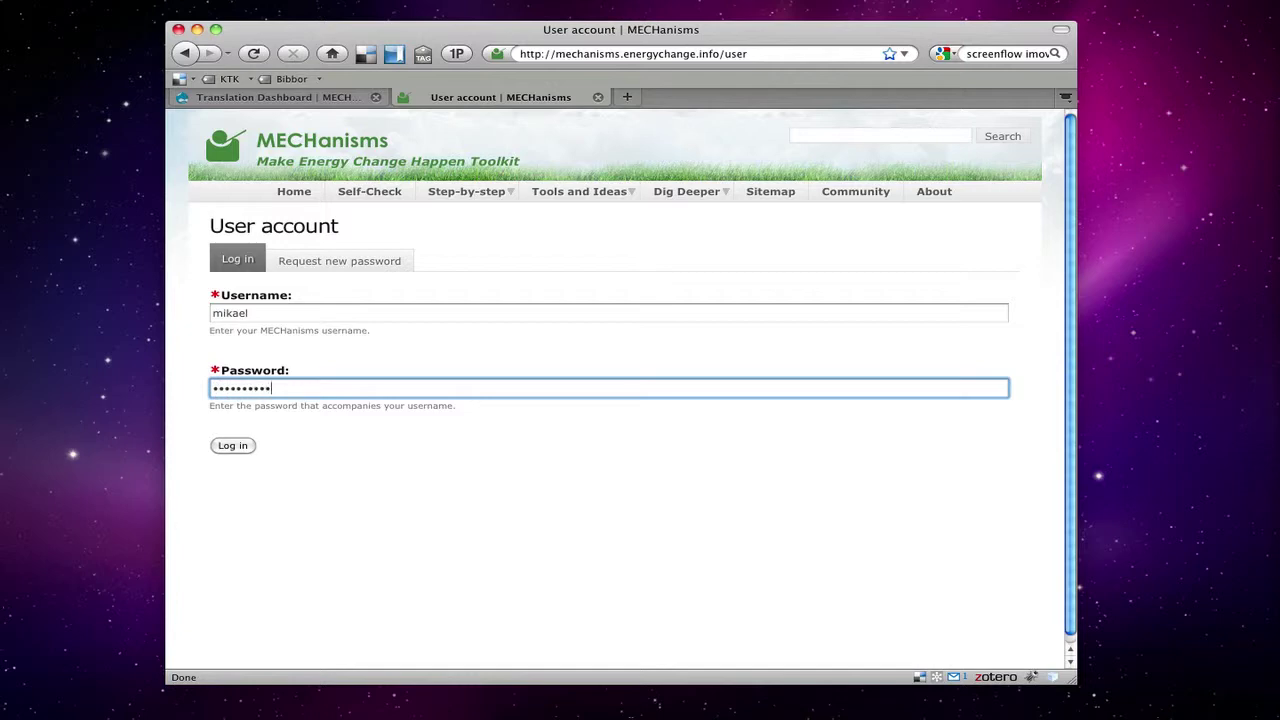
{"action": "key", "text": "Return"}
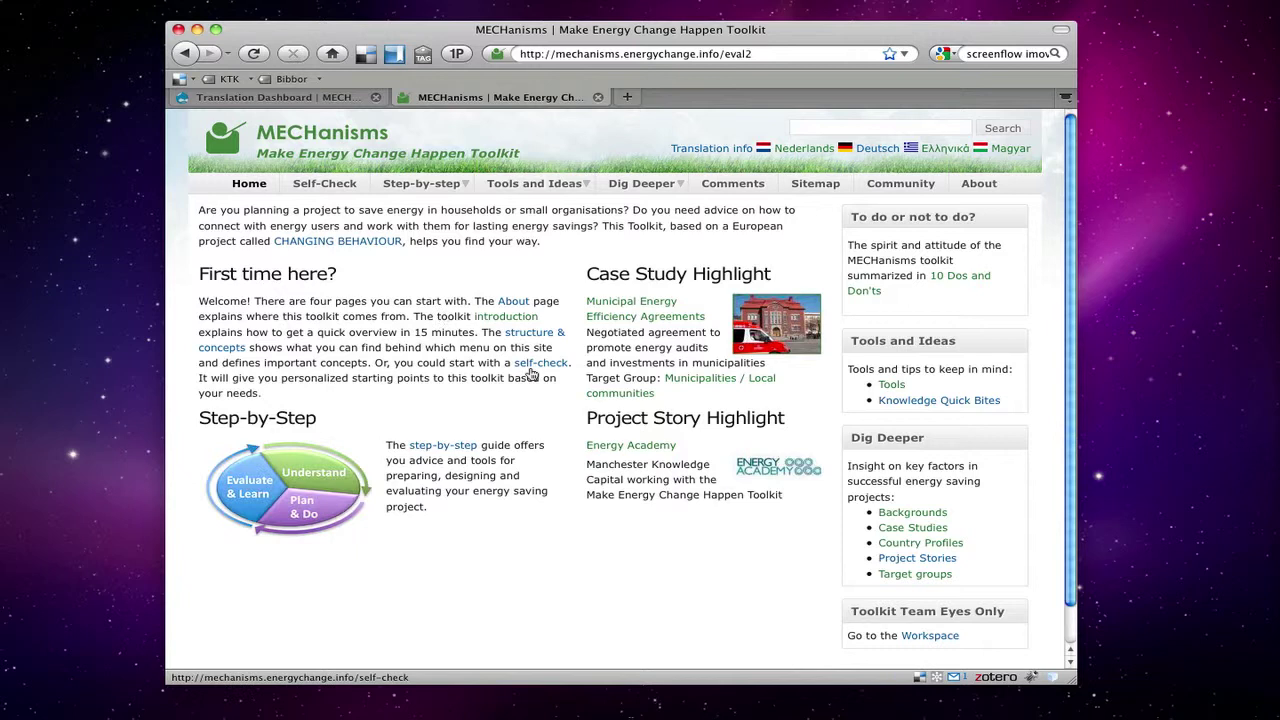
- Open the team Workspace from the Toolkit Team Eyes Only section
{"action": "left_click", "coordinate": [945, 638]}
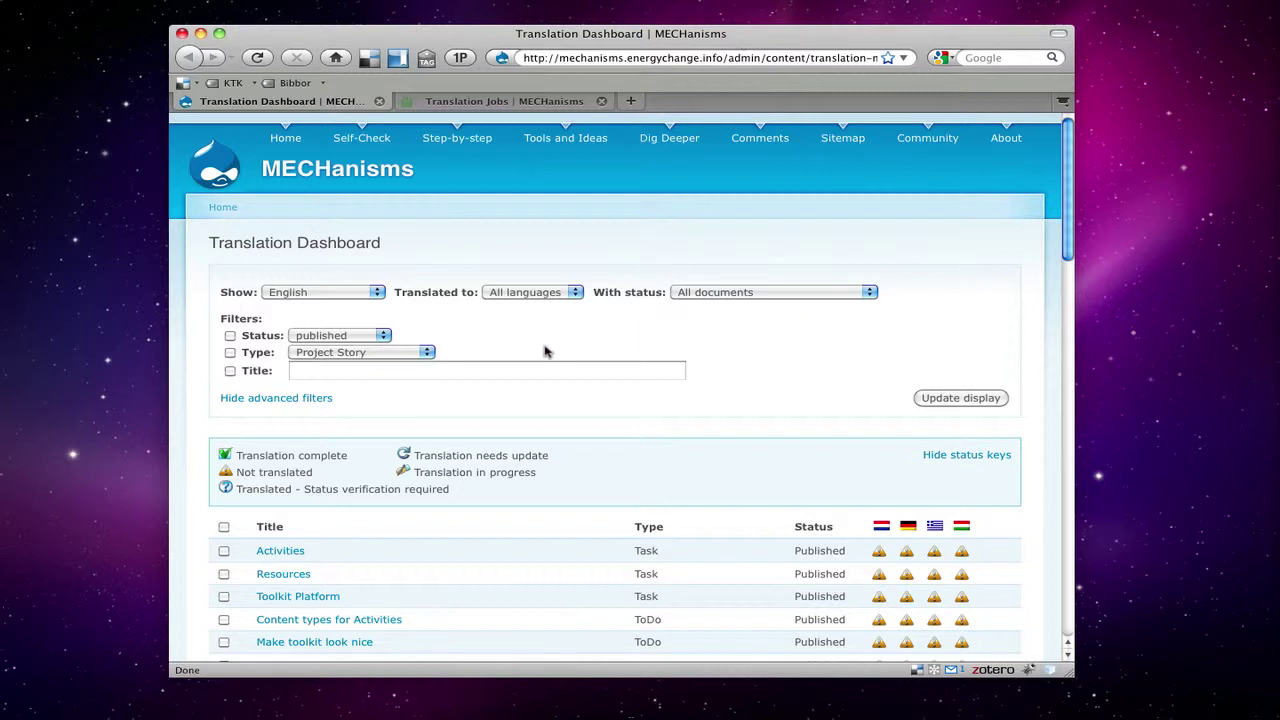
- Enable the Type filter, set it to Project Story, and update the display
{"action": "left_click", "coordinate": [230, 353]}
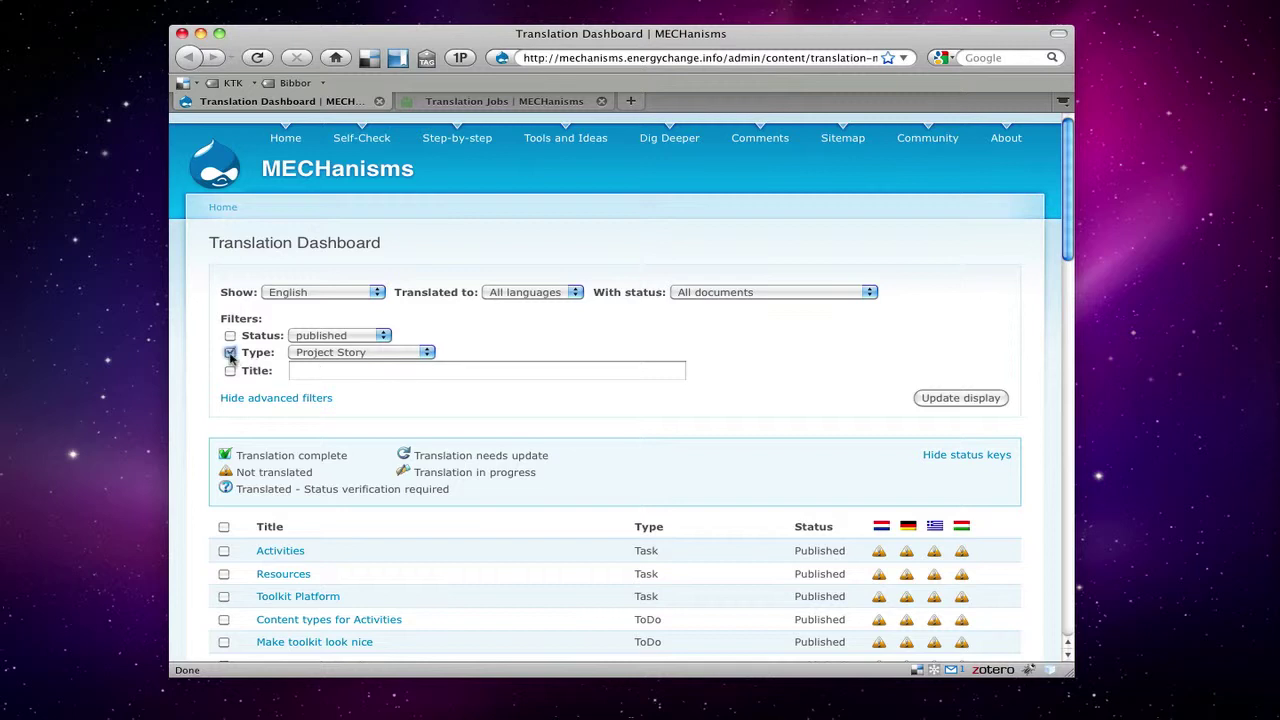
{"action": "left_click", "coordinate": [340, 355]}
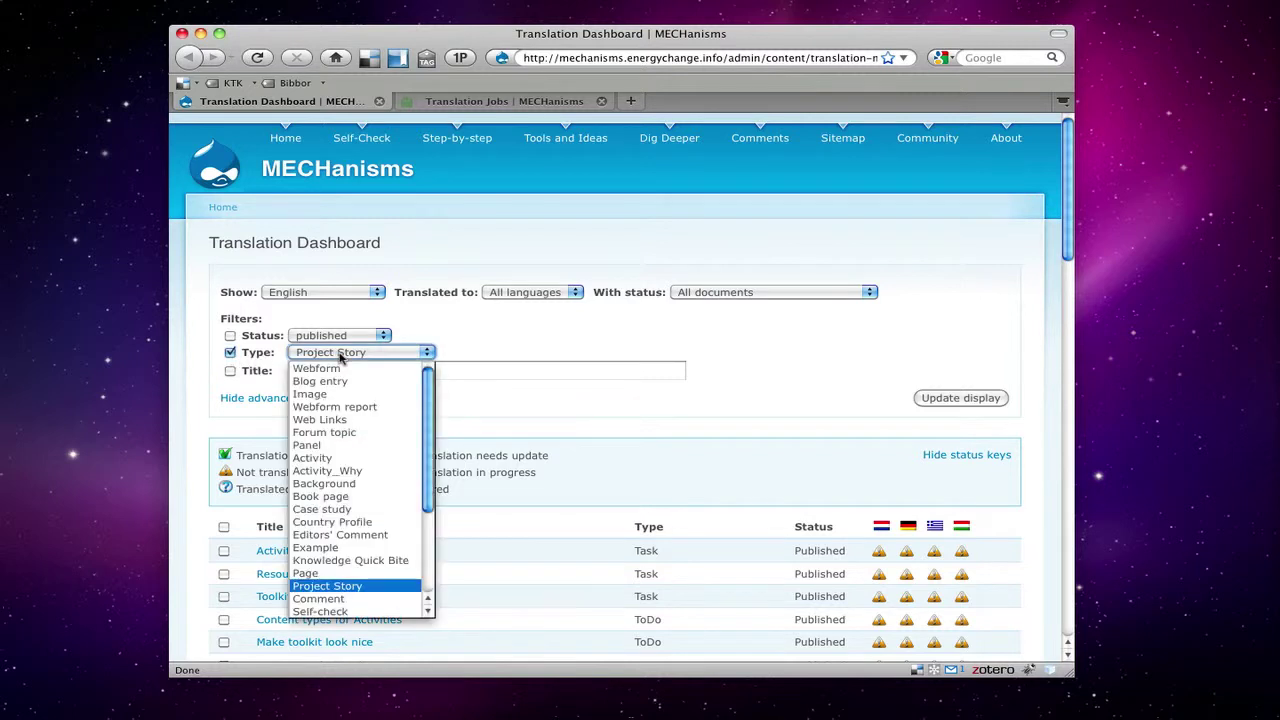
{"action": "left_click", "coordinate": [353, 587]}
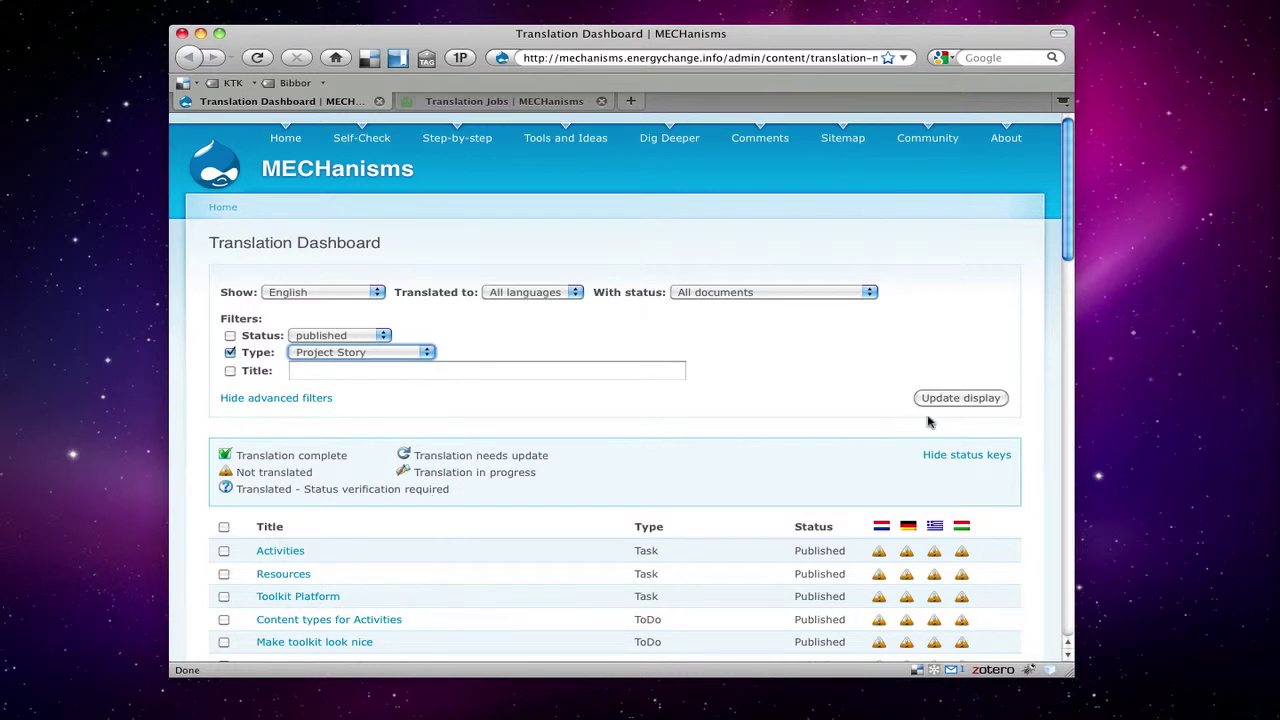
{"action": "left_click", "coordinate": [962, 398]}
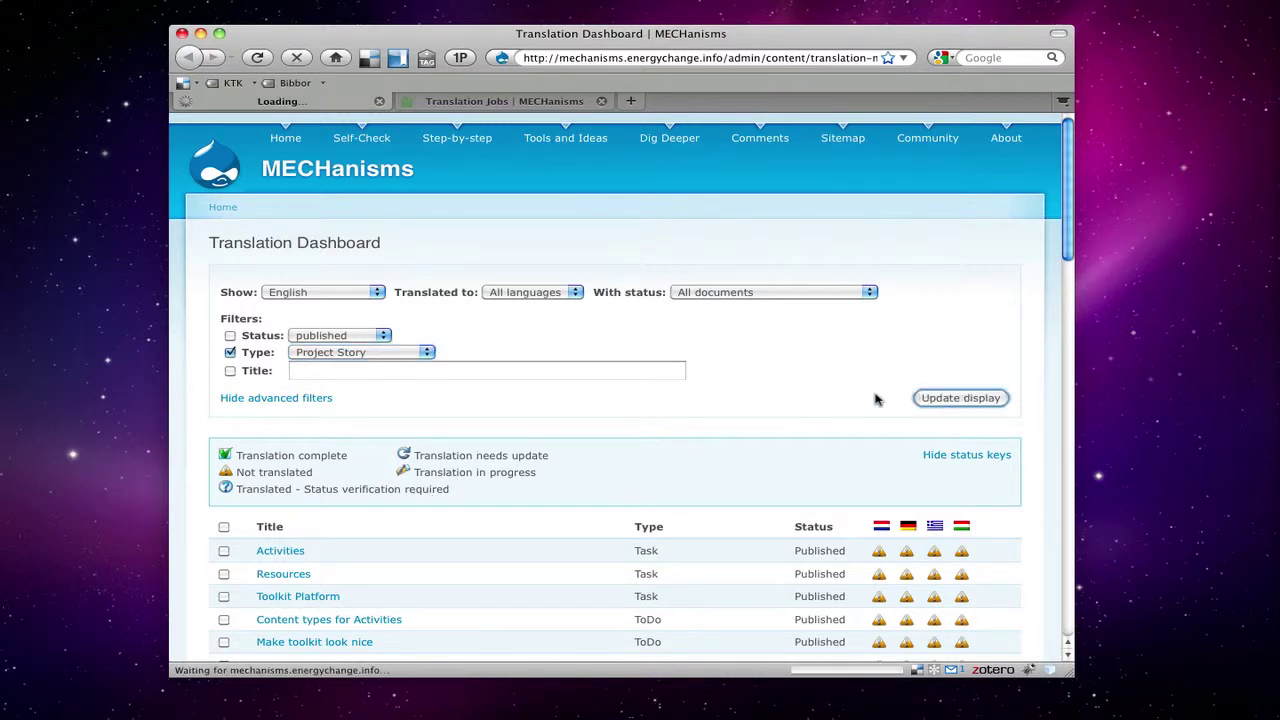
{"action": "scroll", "coordinate": [777, 391], "scroll_direction": "down", "scroll_amount": 2}
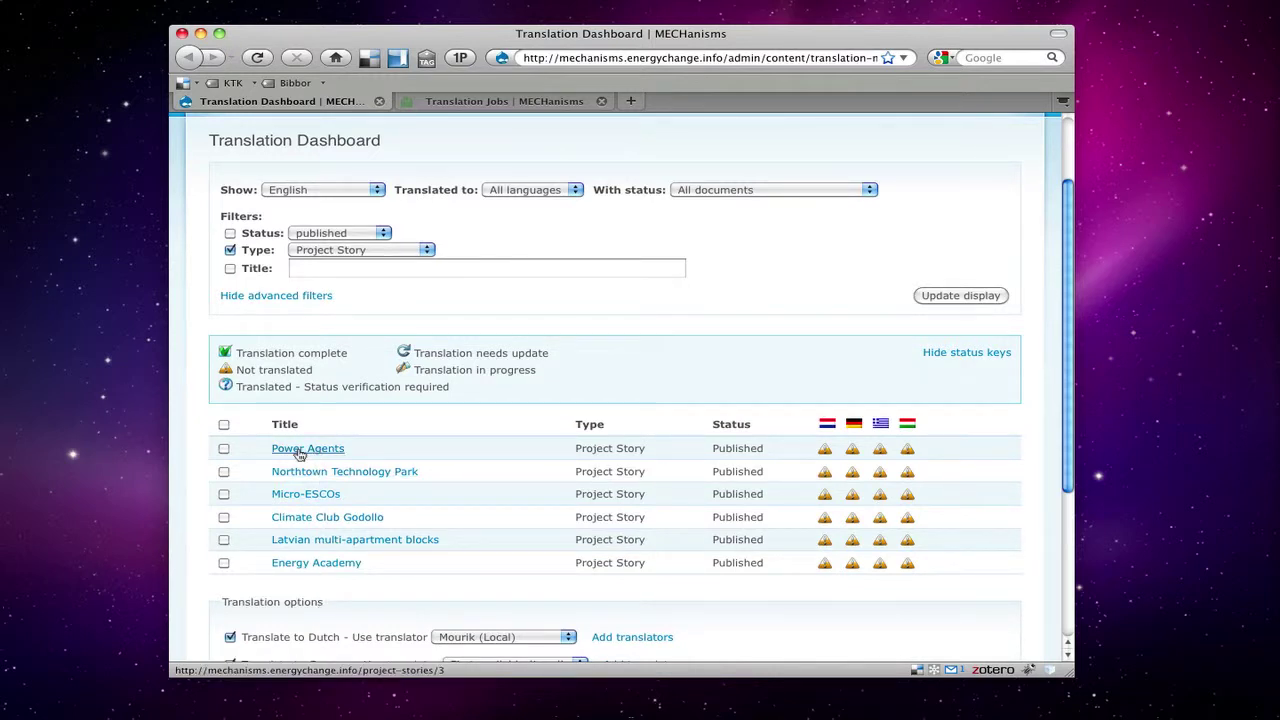
- Select Power Agents and untick the Dutch, Greek and Hungarian target languages
{"action": "left_click", "coordinate": [224, 449]}
{"action": "scroll", "coordinate": [377, 515], "scroll_direction": "down", "scroll_amount": 3}
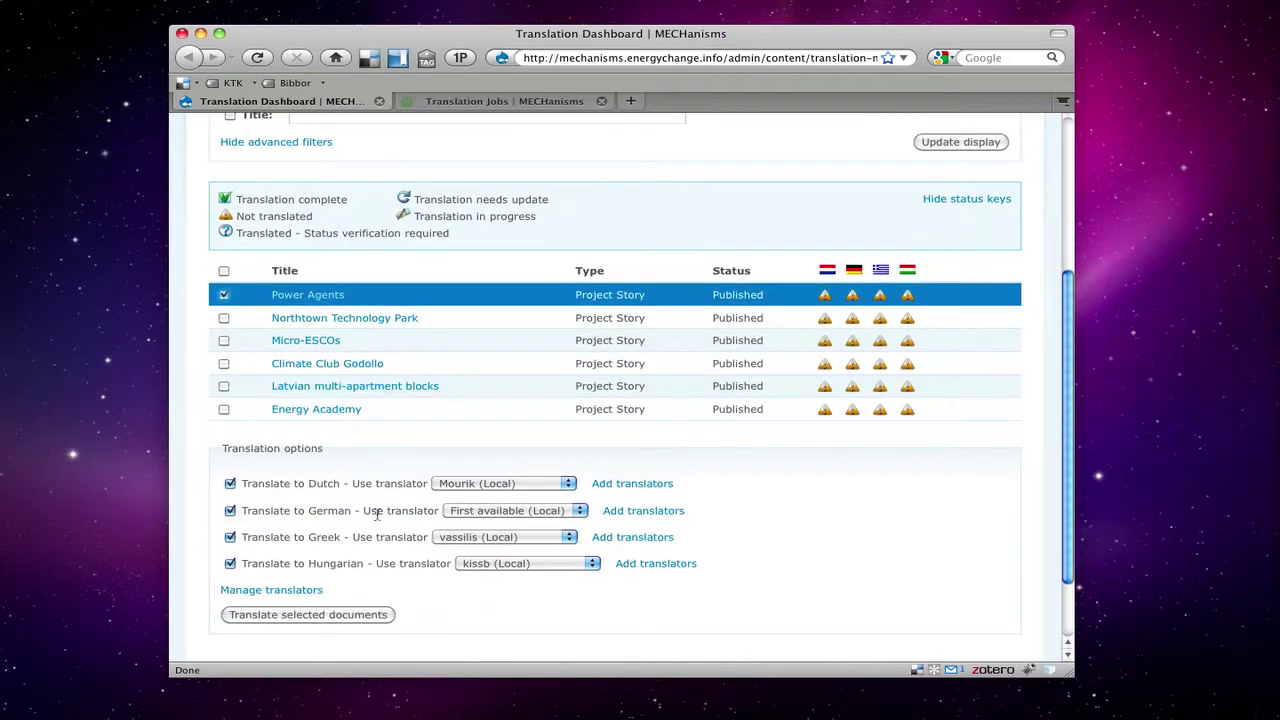
{"action": "left_click", "coordinate": [255, 485]}
{"action": "left_click", "coordinate": [255, 537]}
{"action": "left_click", "coordinate": [257, 567]}
- Set the German translator to First available (Local) and submit the translation request
{"action": "left_click", "coordinate": [508, 512]}
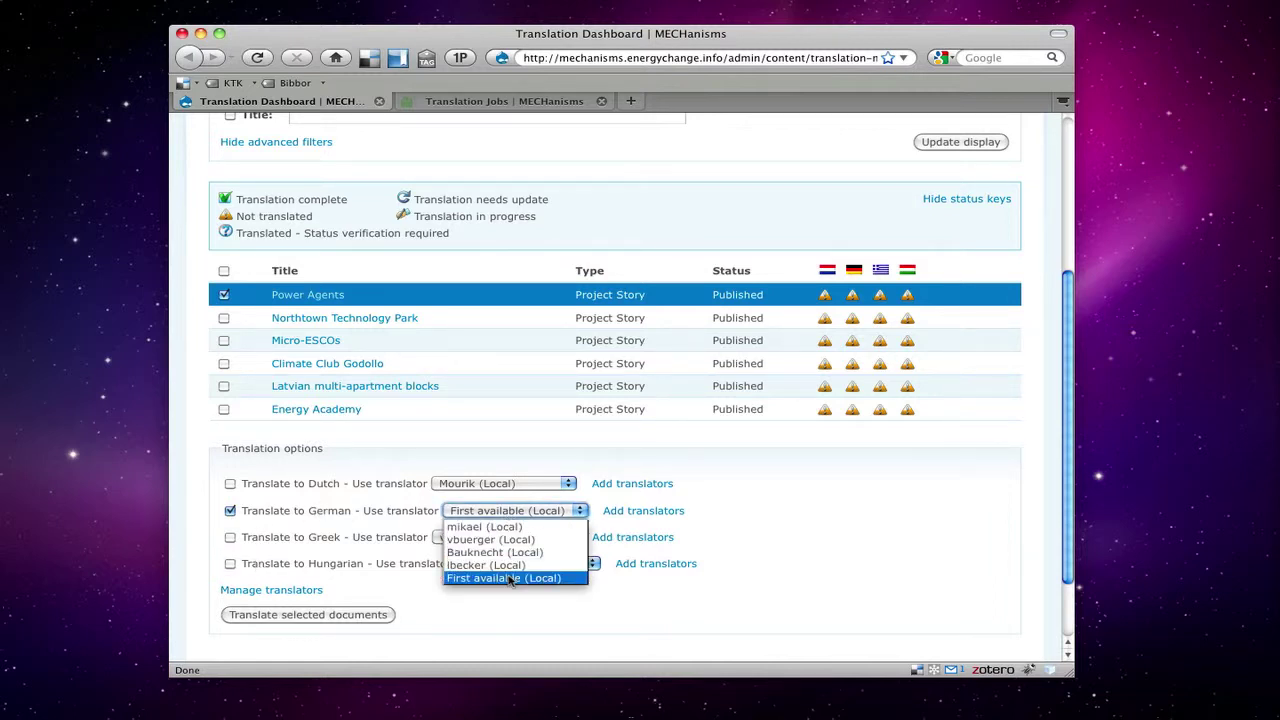
{"action": "left_click", "coordinate": [510, 584]}
{"action": "left_click", "coordinate": [577, 513]}
{"action": "left_click", "coordinate": [577, 513]}
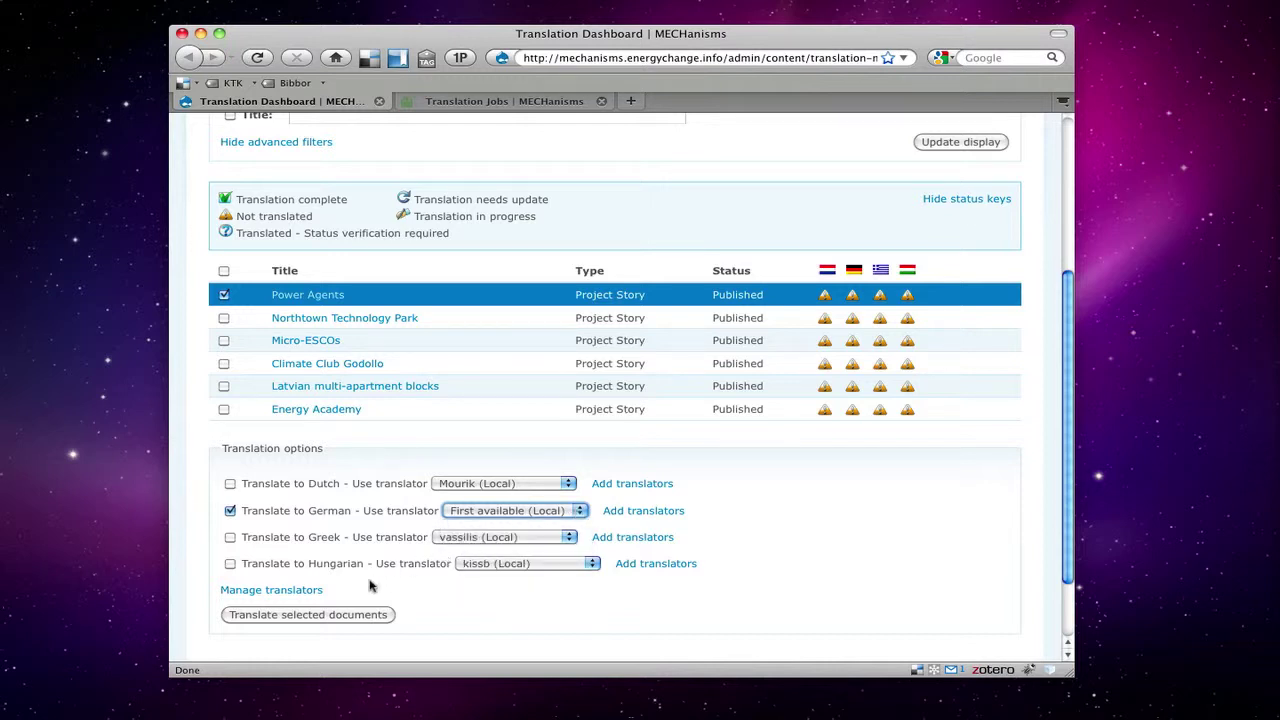
{"action": "left_click", "coordinate": [284, 615]}
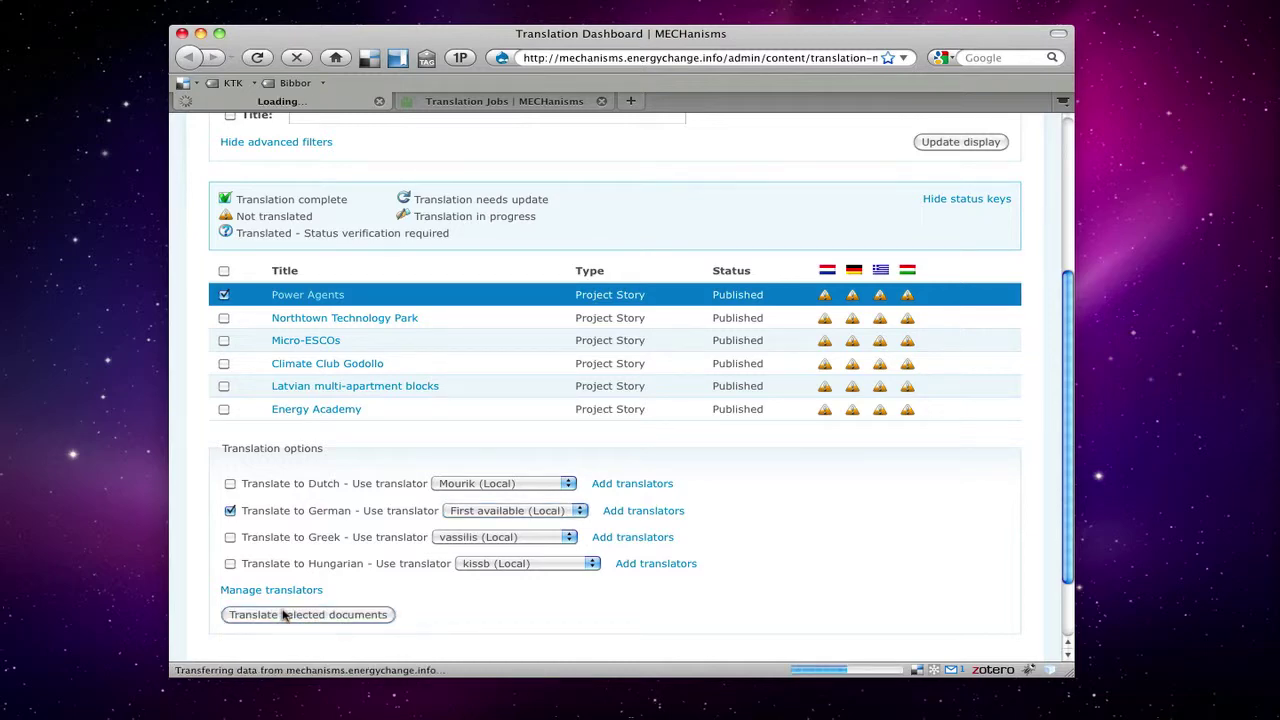
- Scroll the list to check the confirmation and Power Agents' German in-progress icon
{"action": "scroll", "coordinate": [506, 571], "scroll_direction": "down", "scroll_amount": 2}
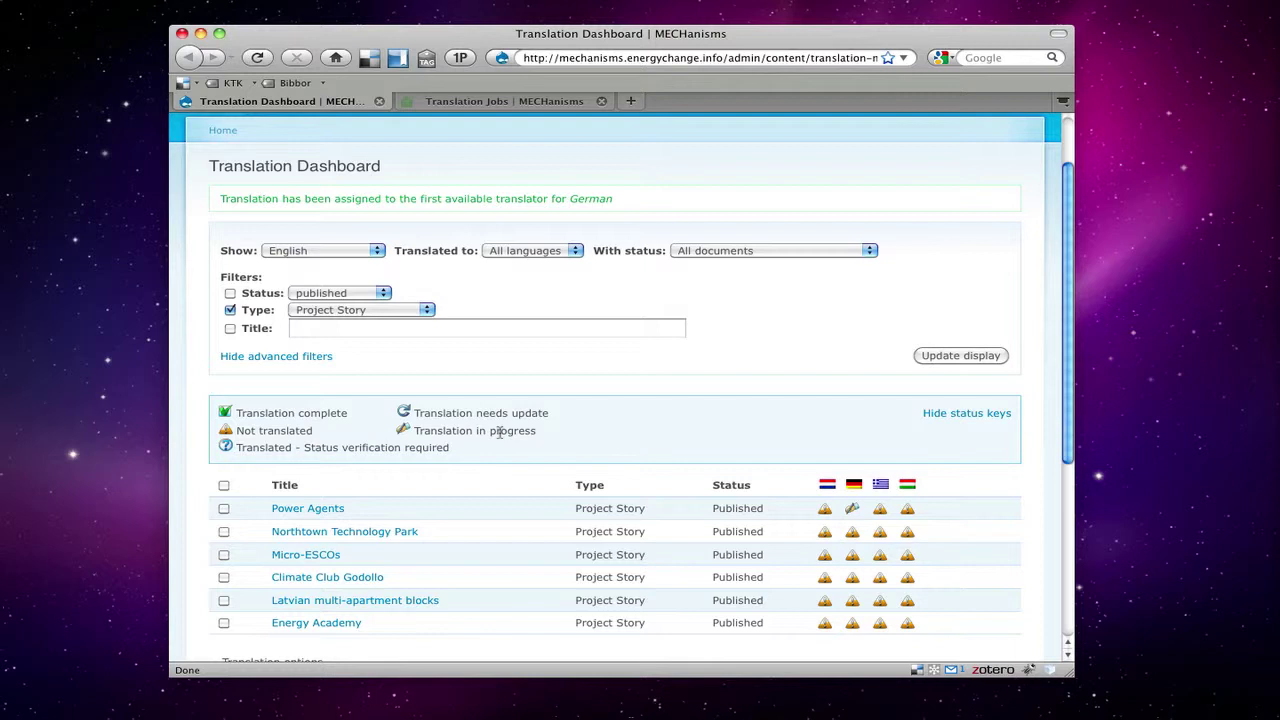
{"action": "scroll", "coordinate": [651, 378], "scroll_direction": "down", "scroll_amount": 2}
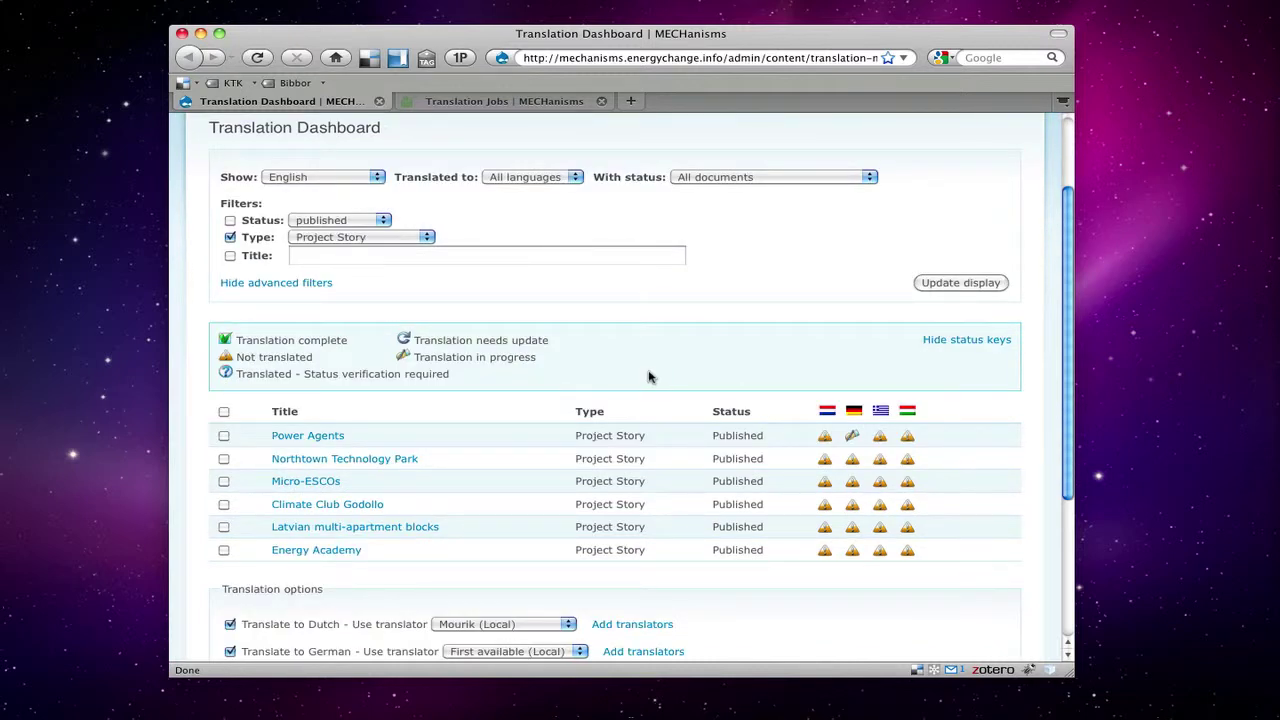
- Switch the Type filter to Page, update the list, and review its translation statuses
{"action": "left_click", "coordinate": [426, 237]}
{"action": "left_click", "coordinate": [420, 458]}
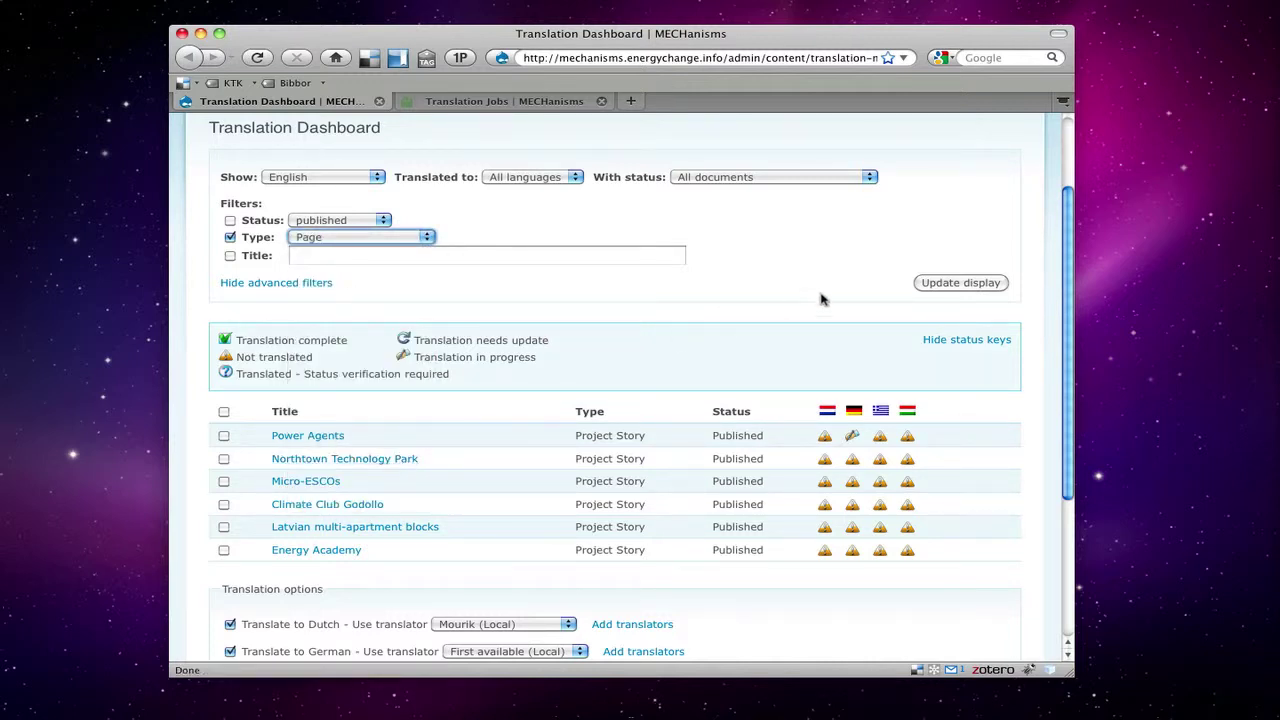
{"action": "left_click", "coordinate": [934, 284]}
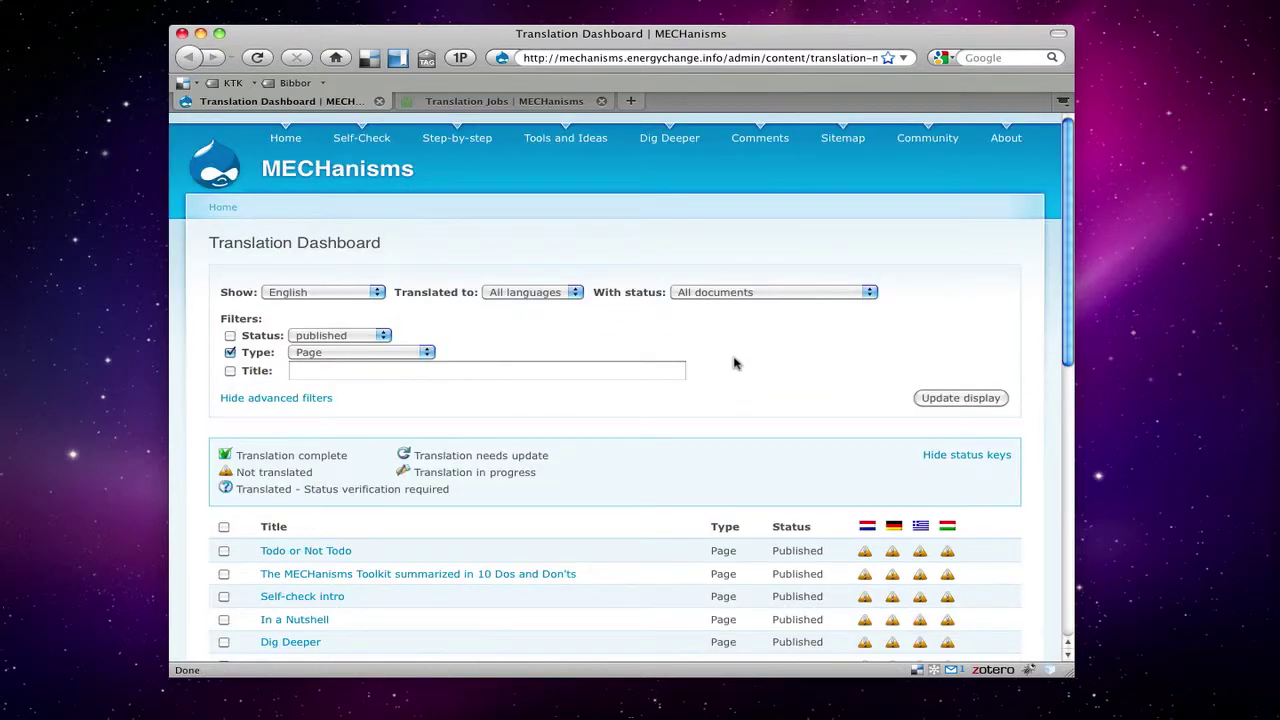
{"action": "scroll", "coordinate": [690, 430], "scroll_direction": "down", "scroll_amount": 5}
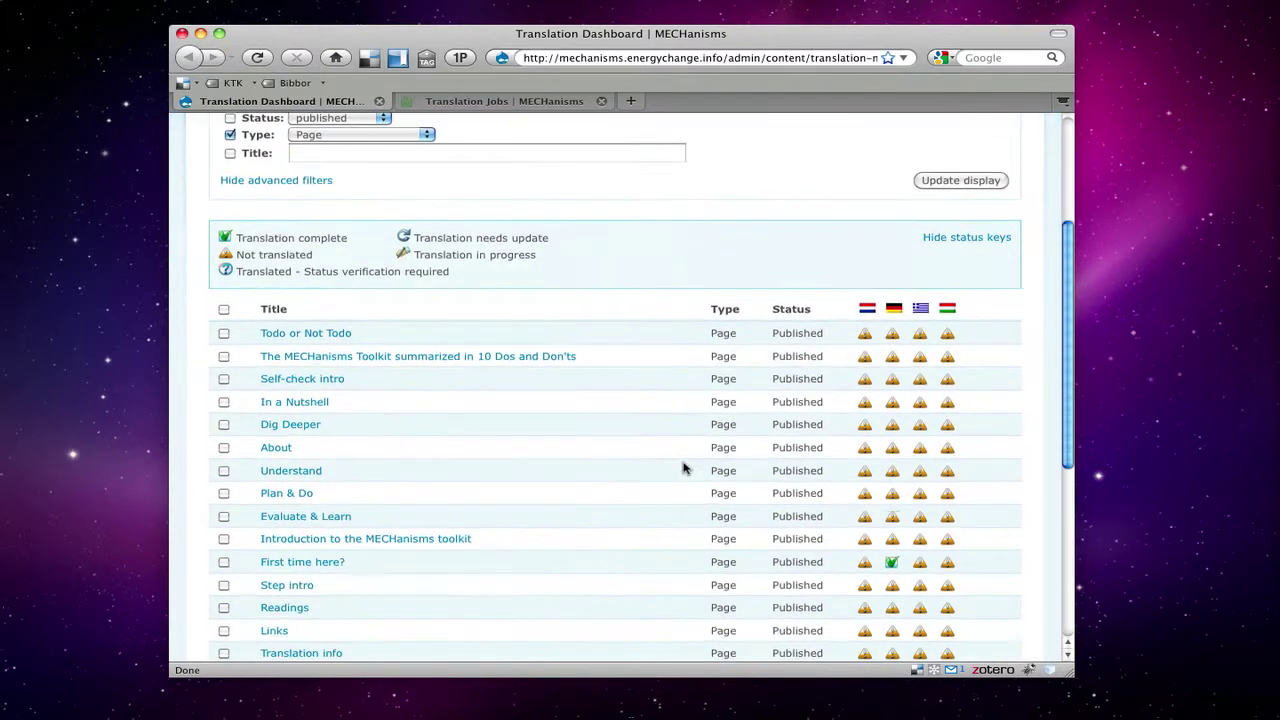
{"action": "scroll", "coordinate": [678, 475], "scroll_direction": "down", "scroll_amount": 1}
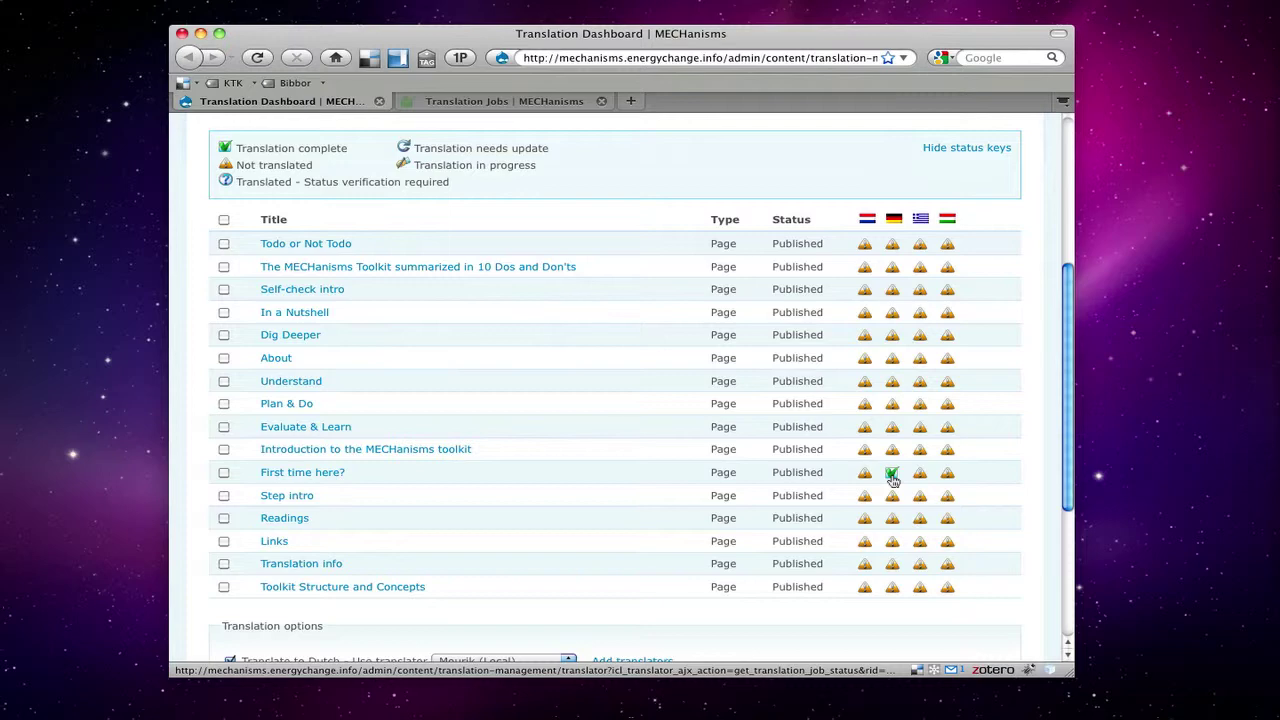
{"action": "scroll", "coordinate": [892, 480], "scroll_direction": "up", "scroll_amount": 5}
{"action": "left_click", "coordinate": [413, 358]}
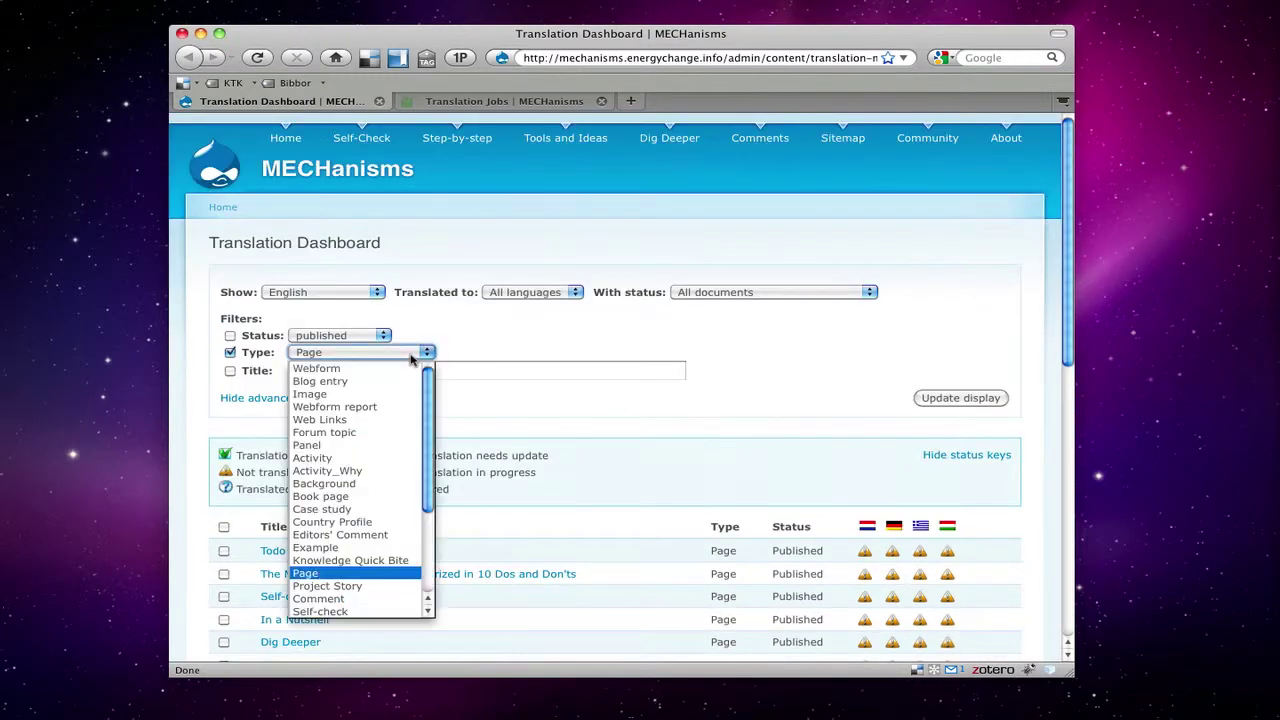
- List Project Stories again and tick Northtown Technology Park, Micro-ESCOs, Climate Club Godollo, Latvian multi-apartment blocks, Energy Academy
{"action": "left_click", "coordinate": [405, 587]}
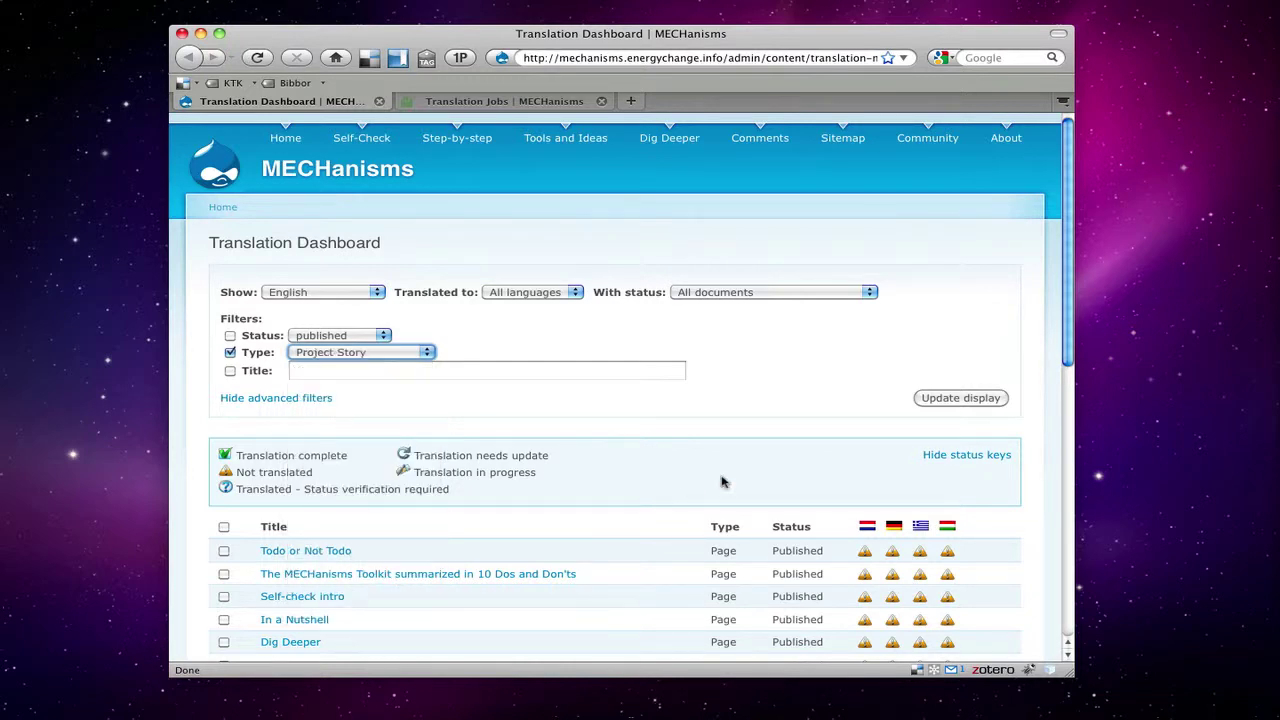
{"action": "left_click", "coordinate": [960, 400]}
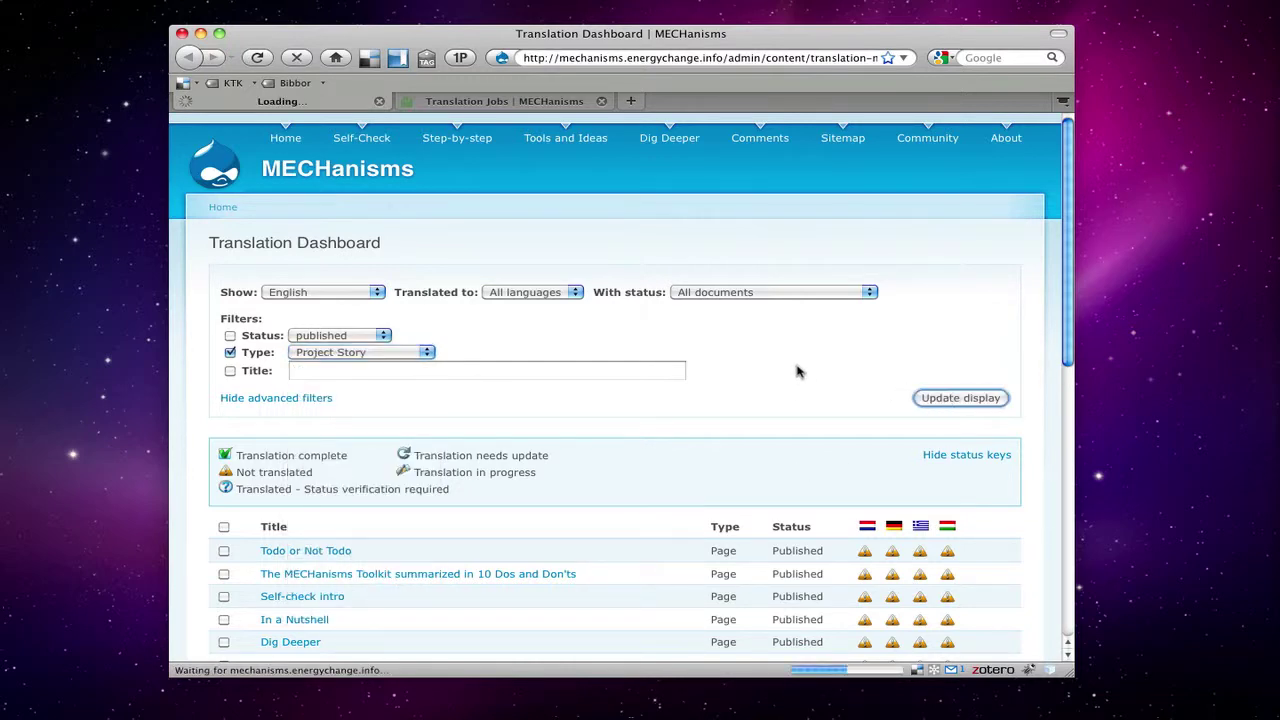
{"action": "scroll", "coordinate": [790, 380], "scroll_direction": "down", "scroll_amount": 3}
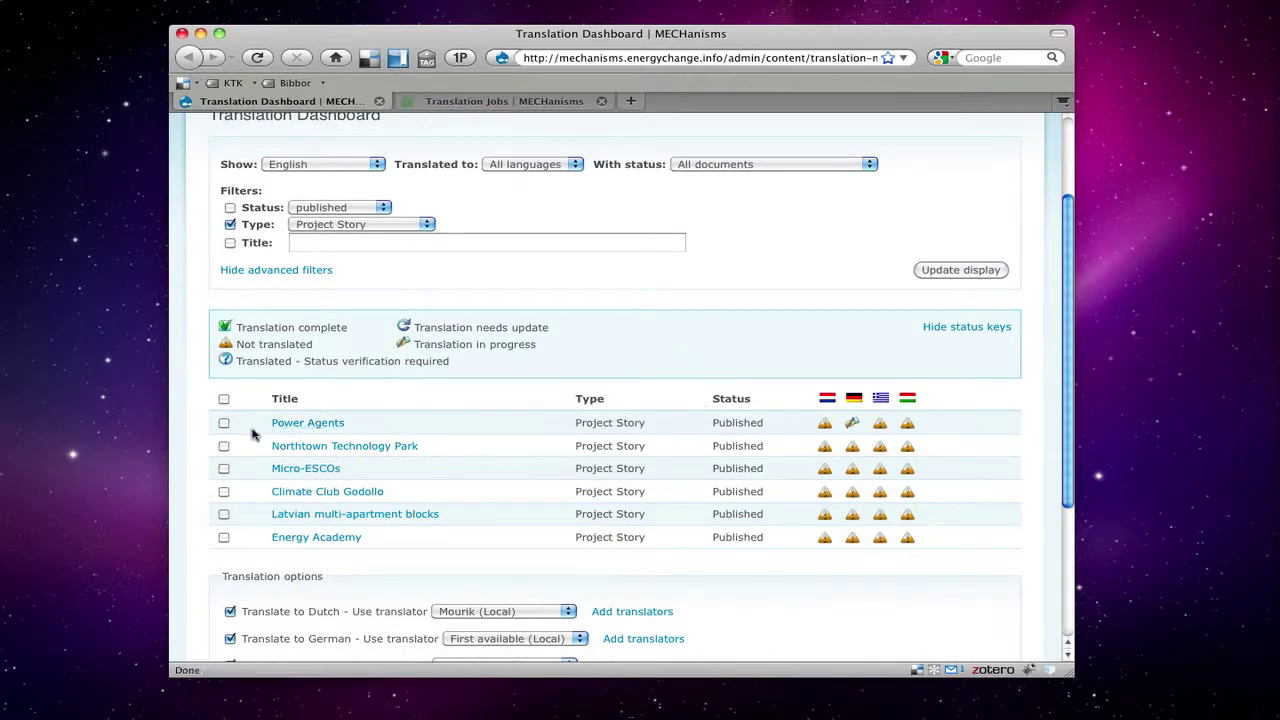
{"action": "left_click", "coordinate": [223, 446]}
{"action": "left_click", "coordinate": [223, 468]}
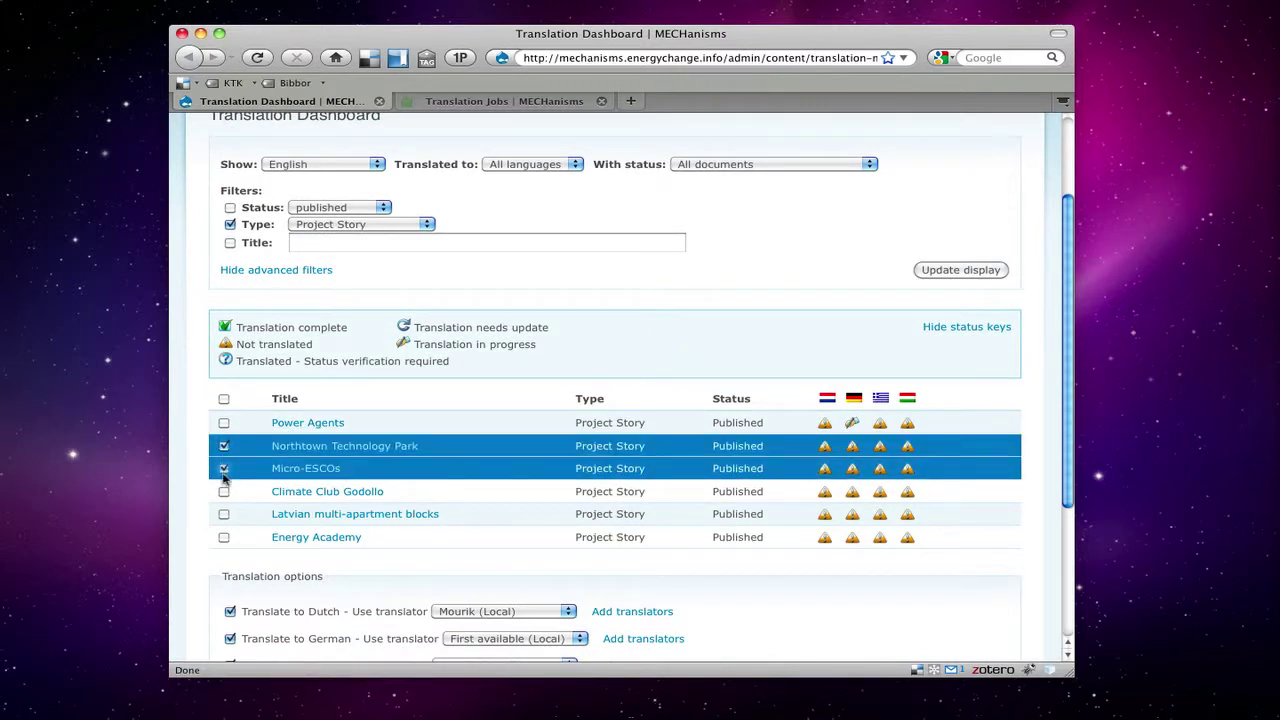
{"action": "left_click", "coordinate": [223, 491]}
{"action": "left_click", "coordinate": [223, 514]}
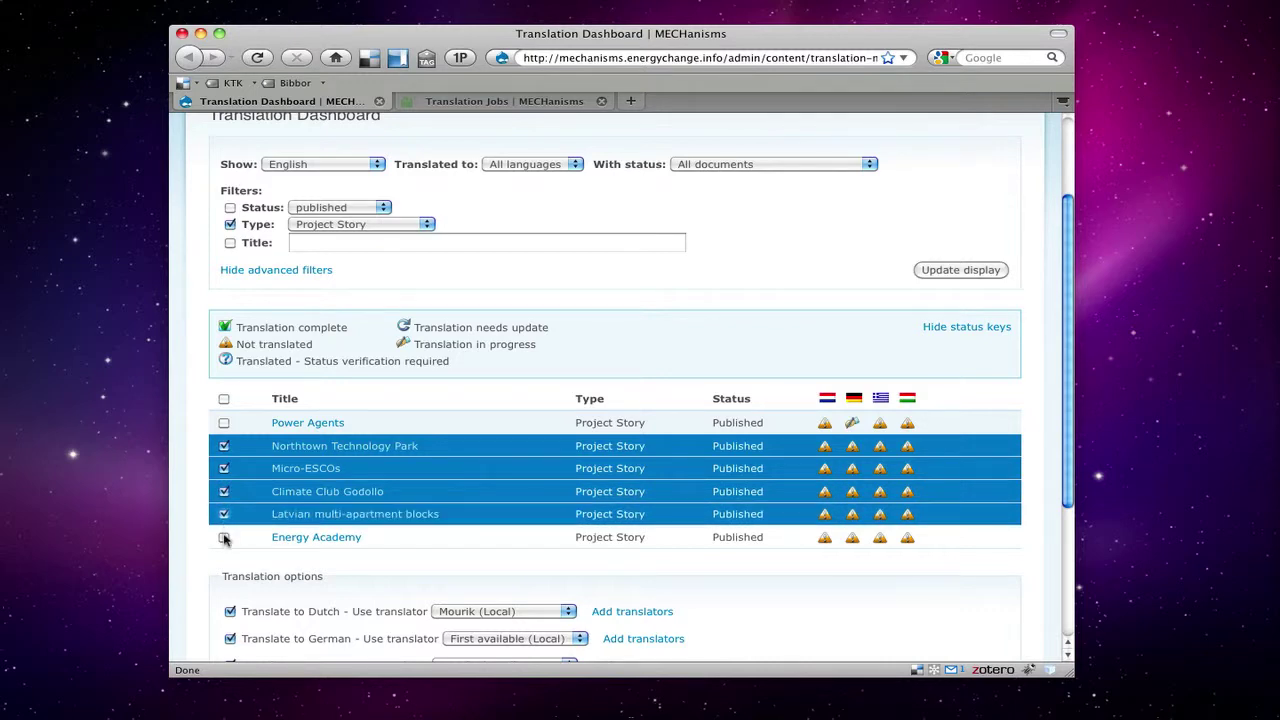
{"action": "left_click", "coordinate": [223, 537]}
- Untick Dutch, Greek and Hungarian, keep First available as German translator, and submit
{"action": "scroll", "coordinate": [226, 520], "scroll_direction": "down", "scroll_amount": 3}
{"action": "left_click", "coordinate": [230, 497]}
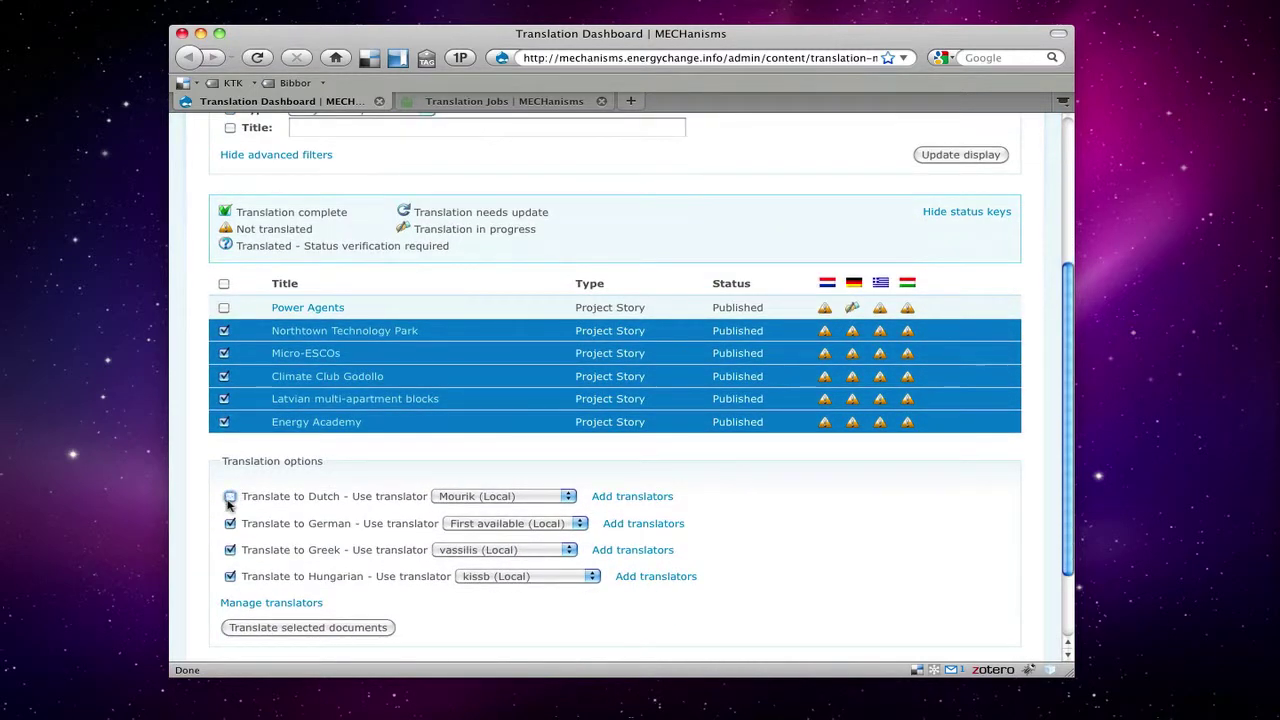
{"action": "left_click", "coordinate": [230, 550]}
{"action": "left_click", "coordinate": [230, 577]}
{"action": "left_click", "coordinate": [527, 523]}
{"action": "left_click", "coordinate": [530, 525]}
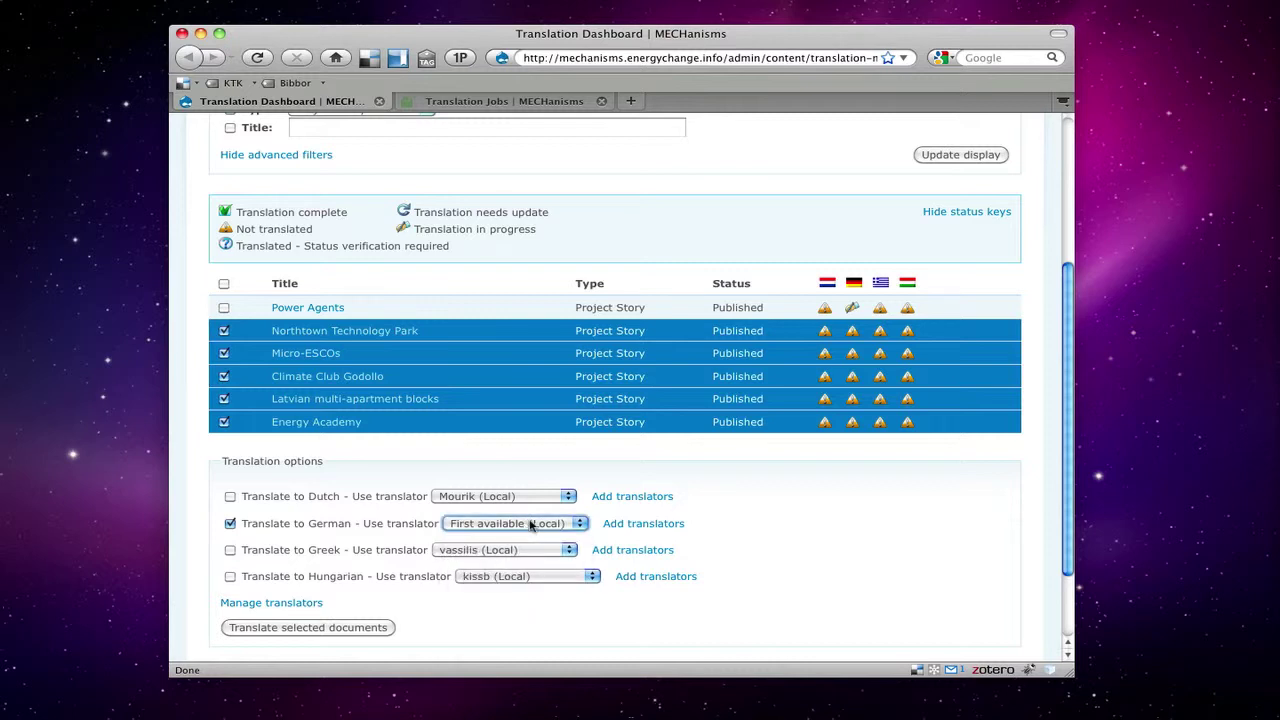
{"action": "left_click", "coordinate": [772, 533]}
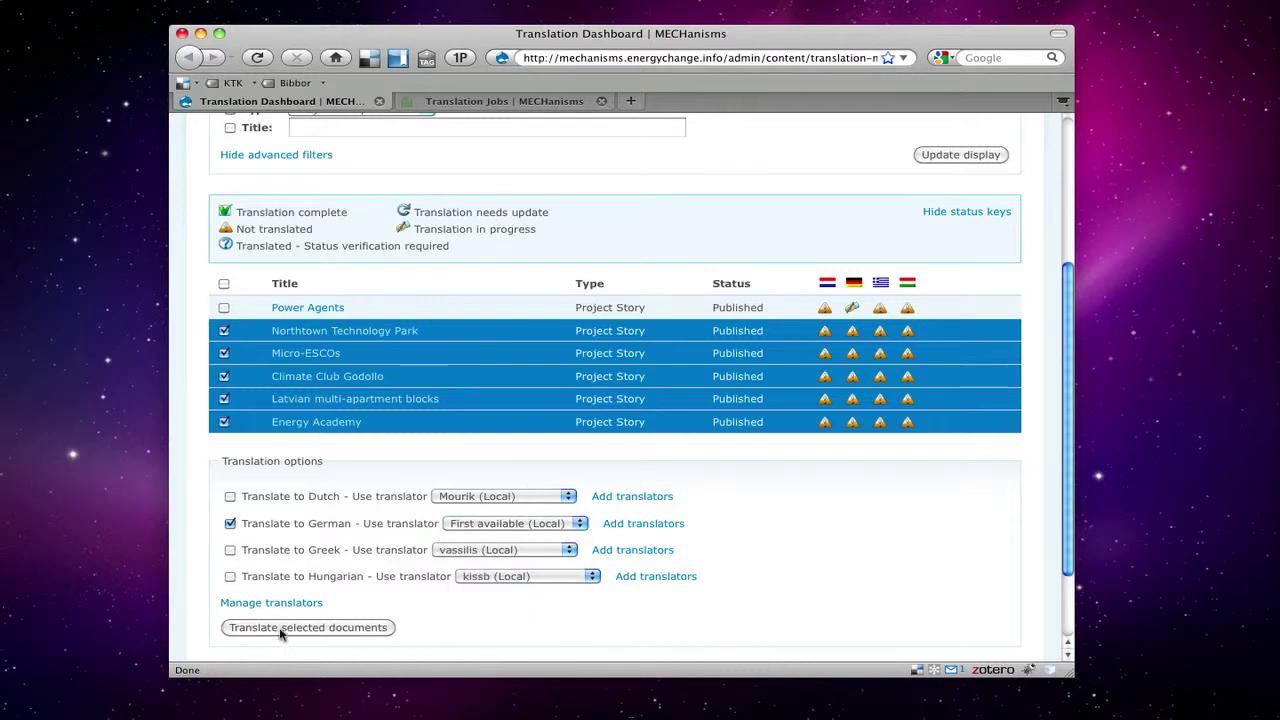
{"action": "left_click", "coordinate": [281, 629]}
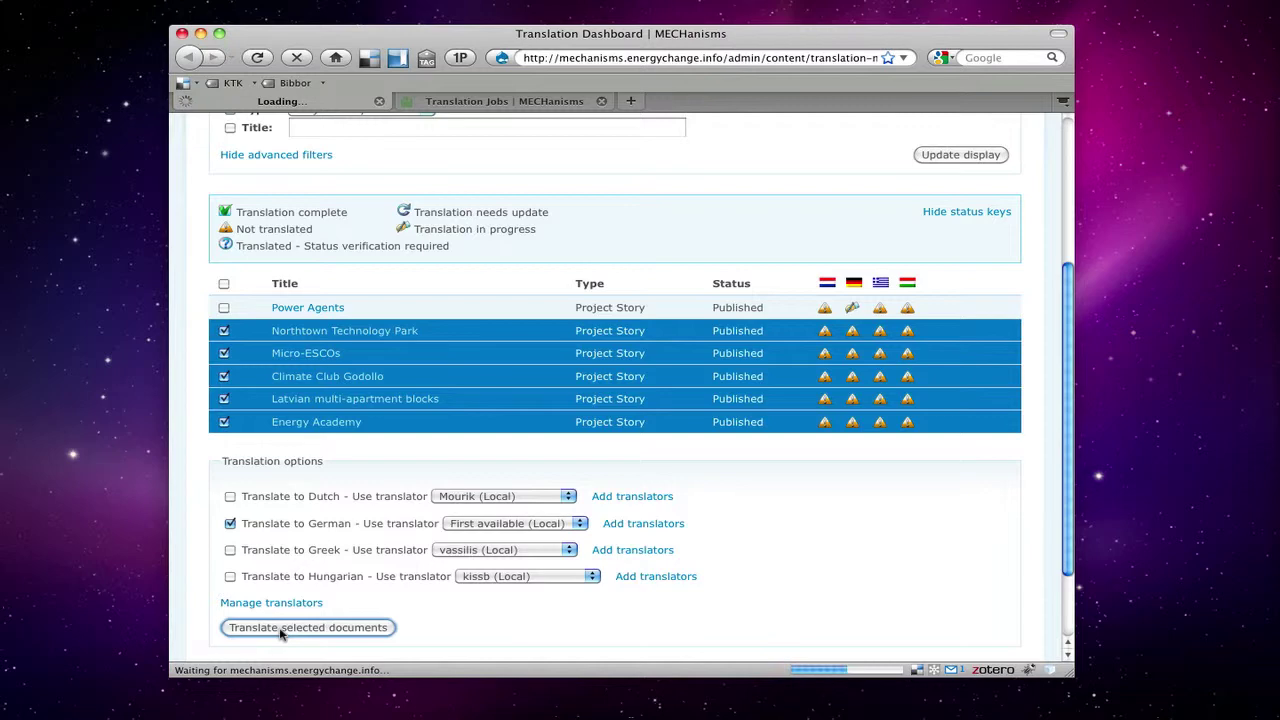